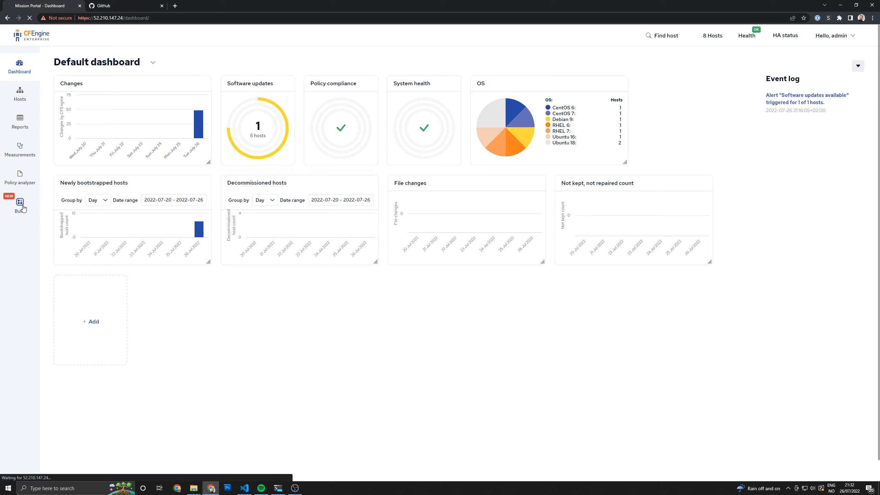
# Open the Build page, switch to GitHub, and create a public repository named my-policy-project with a README file
pyautogui.click(21, 207)
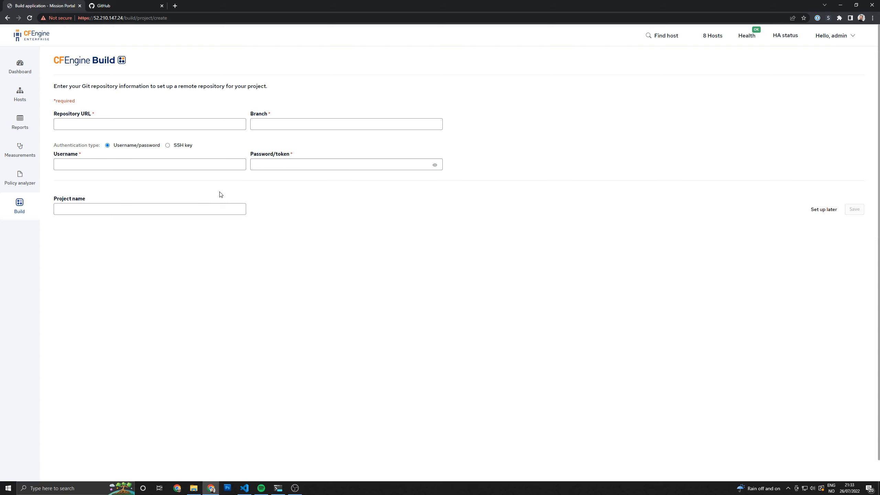
pyautogui.click(110, 7)
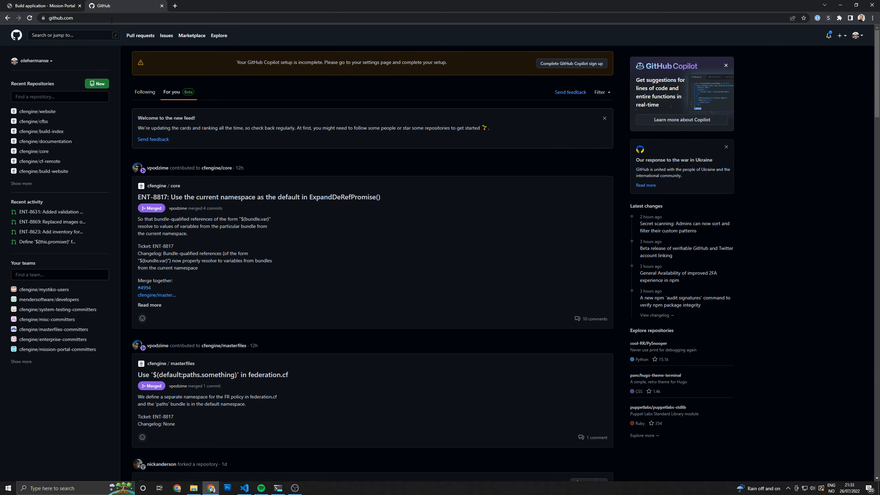
pyautogui.click(838, 39)
pyautogui.click(820, 49)
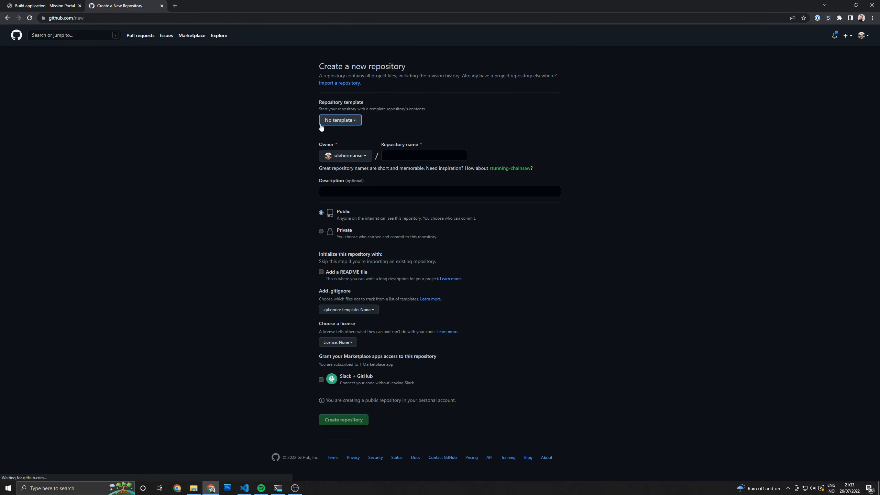
pyautogui.click(423, 155)
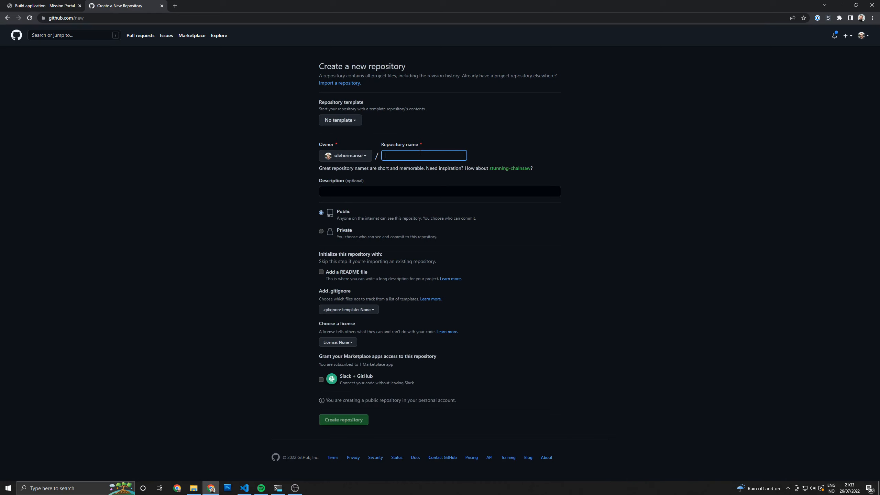
pyautogui.write('my-pol')
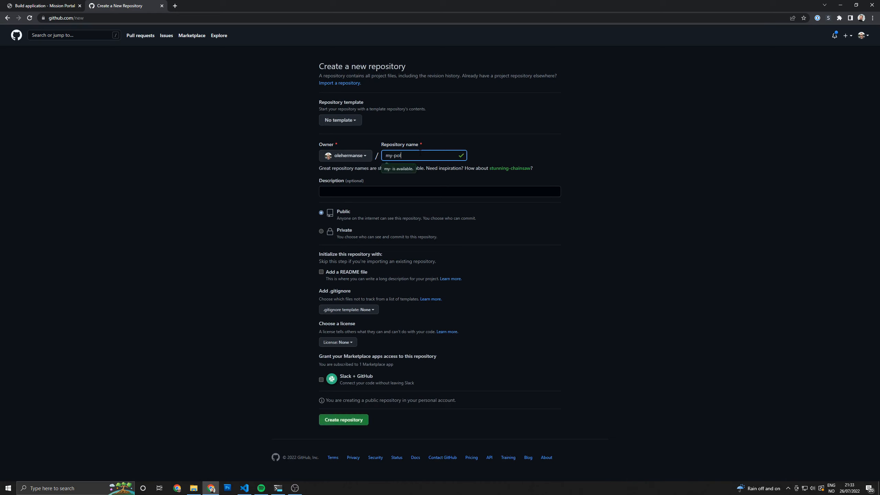
pyautogui.write('icy-project')
pyautogui.click(315, 279)
pyautogui.click(322, 272)
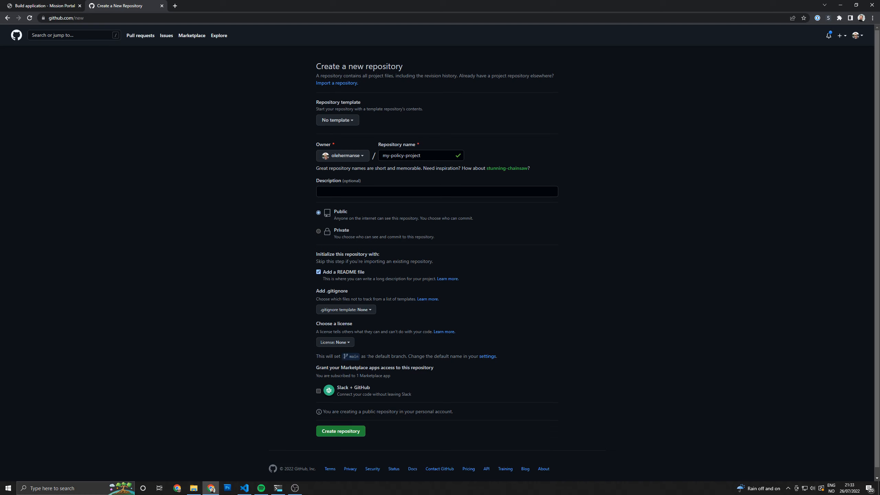
pyautogui.click(334, 431)
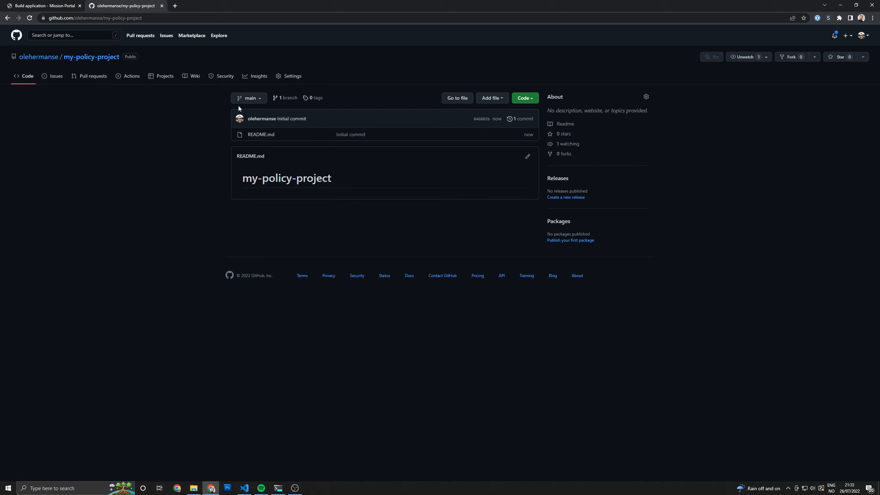
# In CFEngine Build's repository form, set the branch to main and the repository URL to the SSH clone address copied from GitHub
pyautogui.click(45, 6)
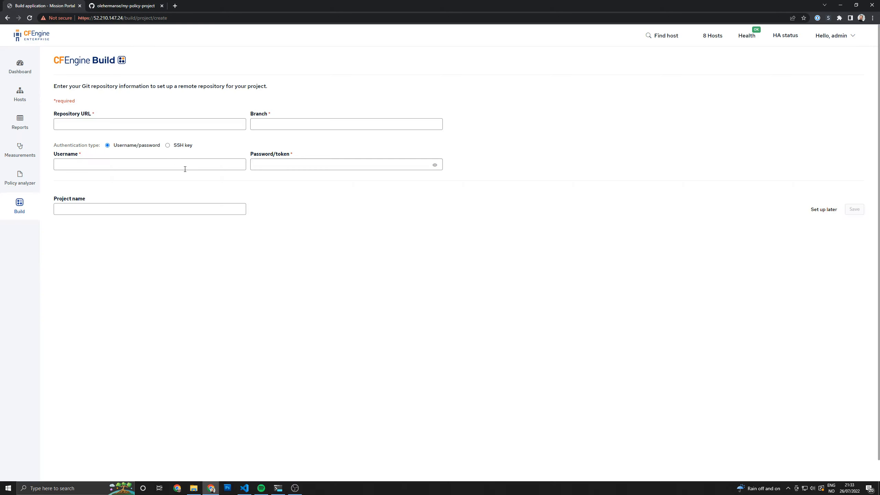
pyautogui.click(266, 125)
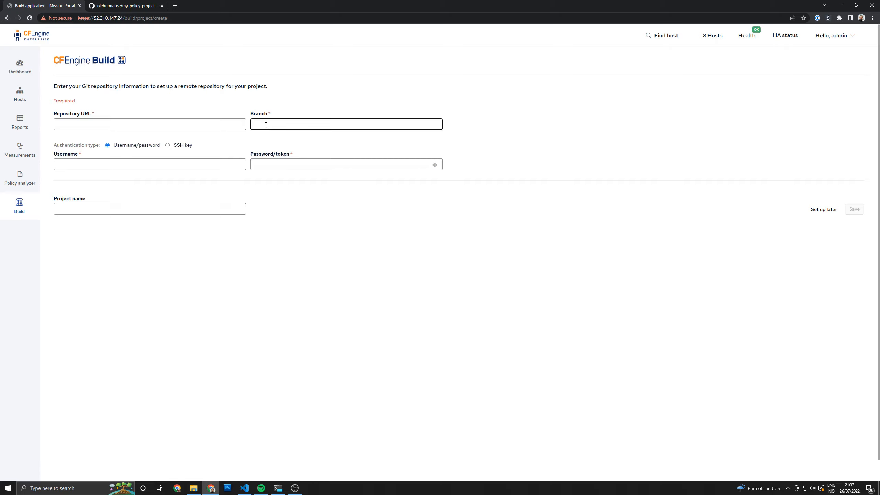
pyautogui.write('main')
pyautogui.click(128, 6)
pyautogui.click(525, 98)
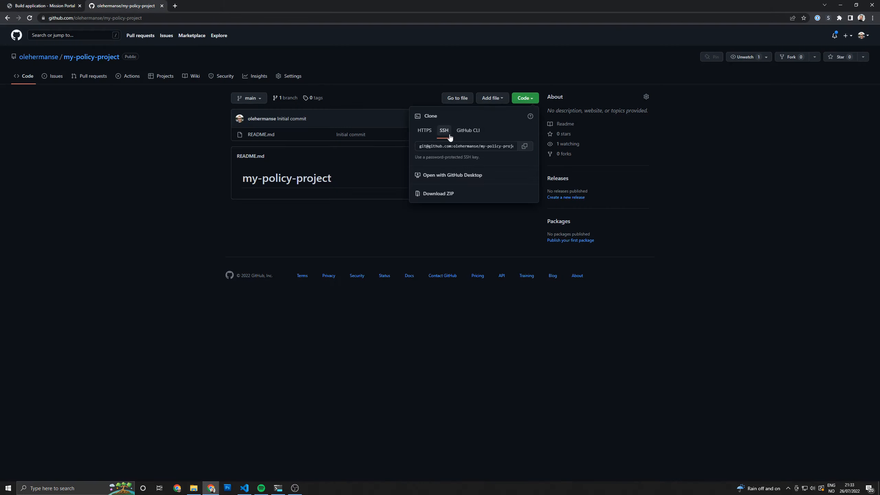
pyautogui.click(525, 147)
pyautogui.click(43, 5)
pyautogui.click(100, 122)
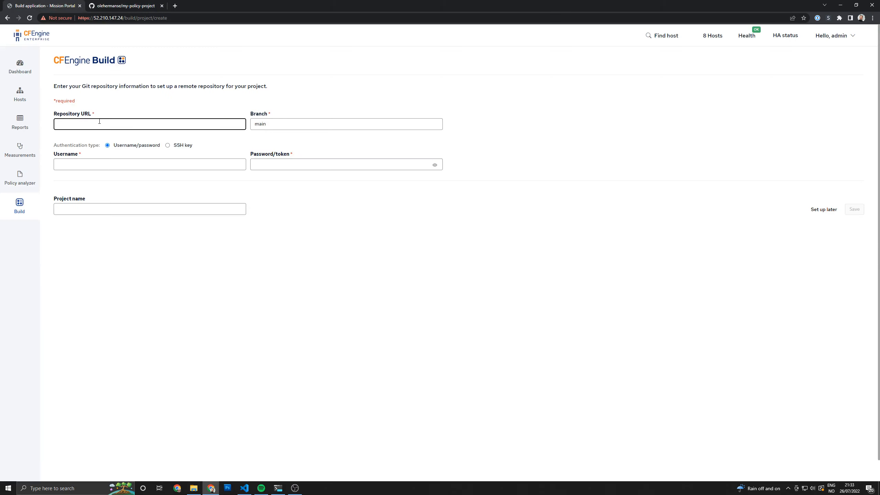
pyautogui.hotkey('ctrl', 'v')
# Choose SSH key authentication, generate a public/private key pair, and copy the public key
pyautogui.click(185, 145)
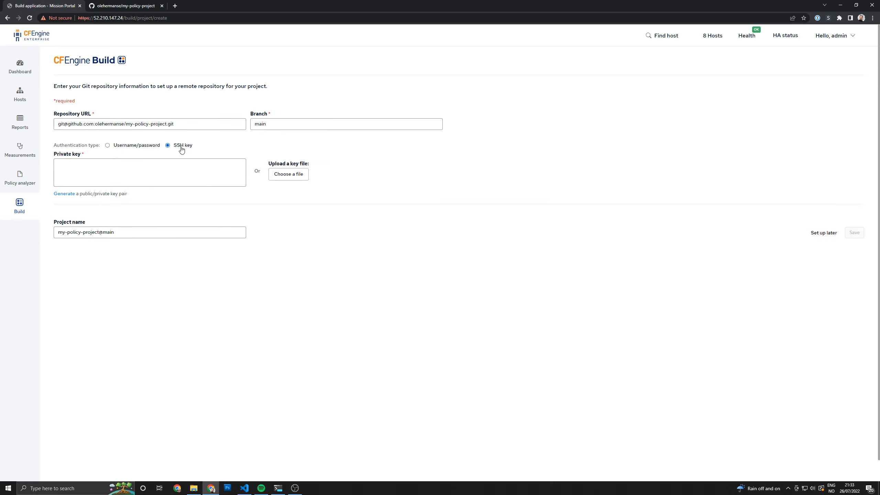
pyautogui.click(65, 194)
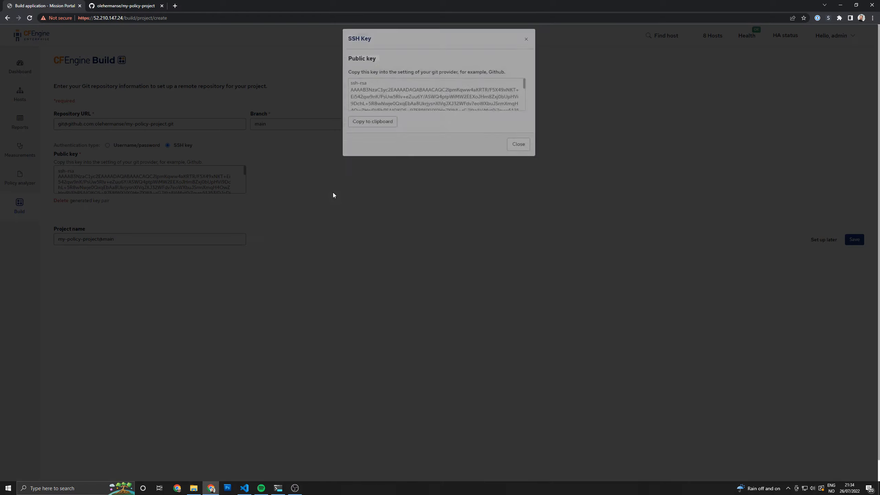
pyautogui.click(384, 165)
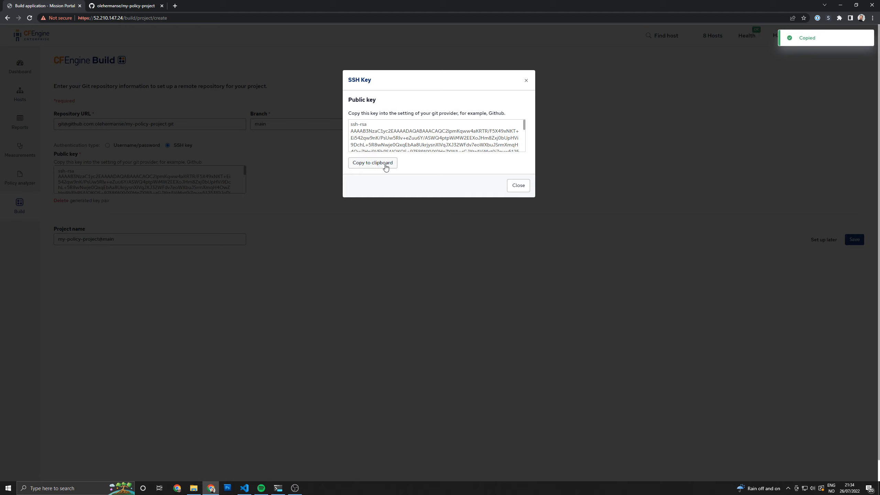
# In the my-policy-project repository on GitHub, add the copied public key as a deploy key titled "Build in MP" with write access allowed
pyautogui.click(125, 7)
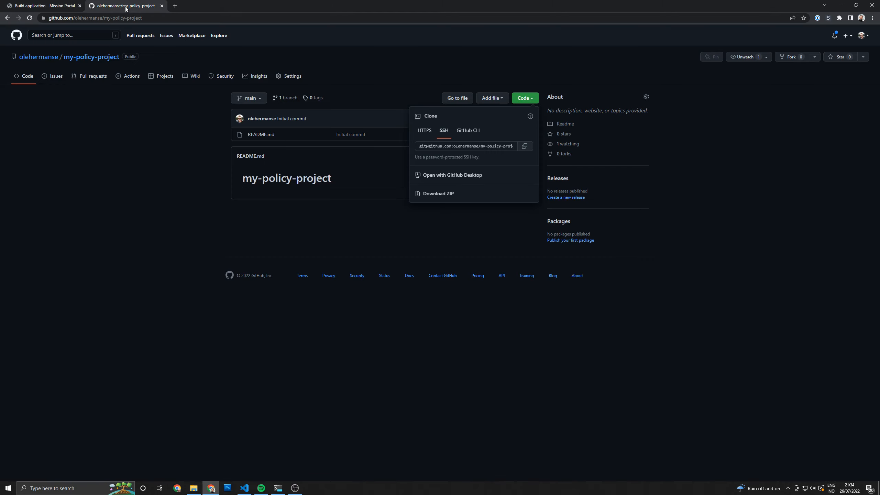
pyautogui.click(294, 76)
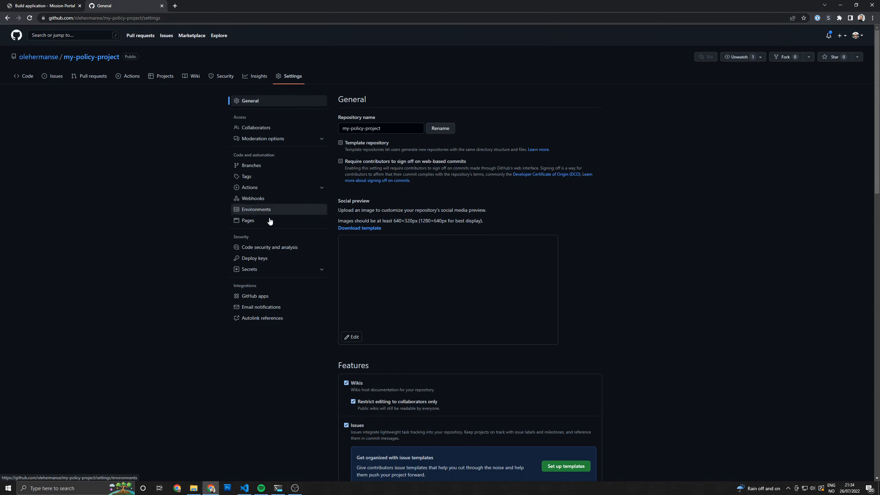
pyautogui.click(263, 259)
pyautogui.click(582, 99)
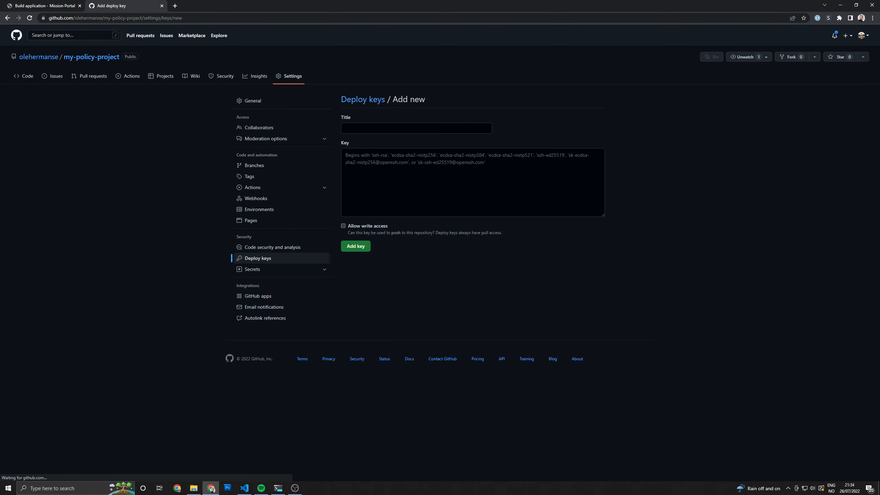
pyautogui.click(397, 170)
pyautogui.hotkey('ctrl', 'v')
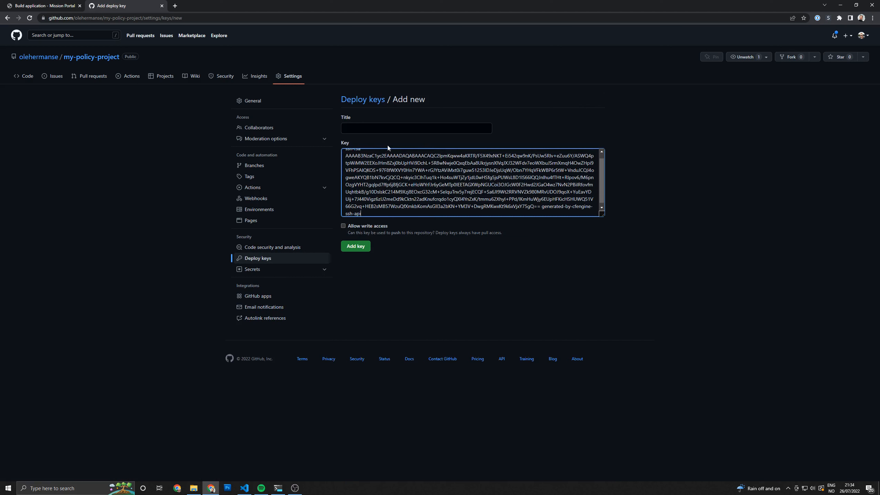
pyautogui.click(357, 228)
pyautogui.click(361, 130)
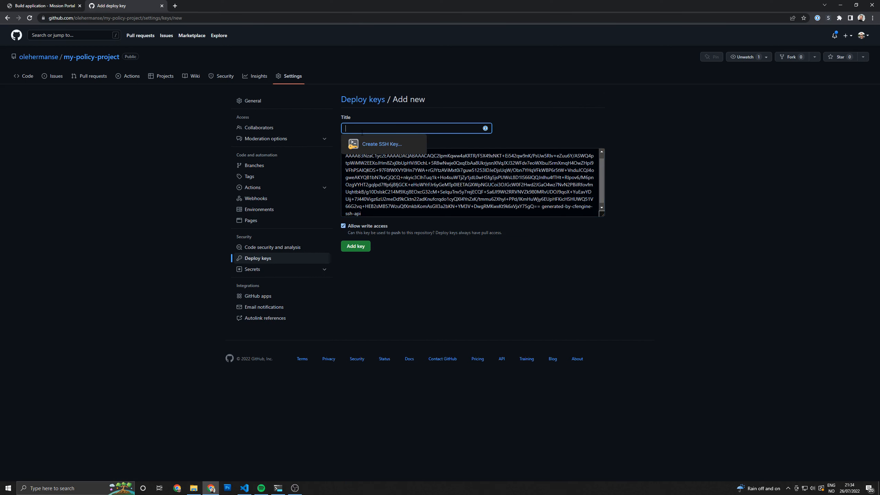
pyautogui.write('BH')
pyautogui.write('ild in MP')
pyautogui.click(525, 136)
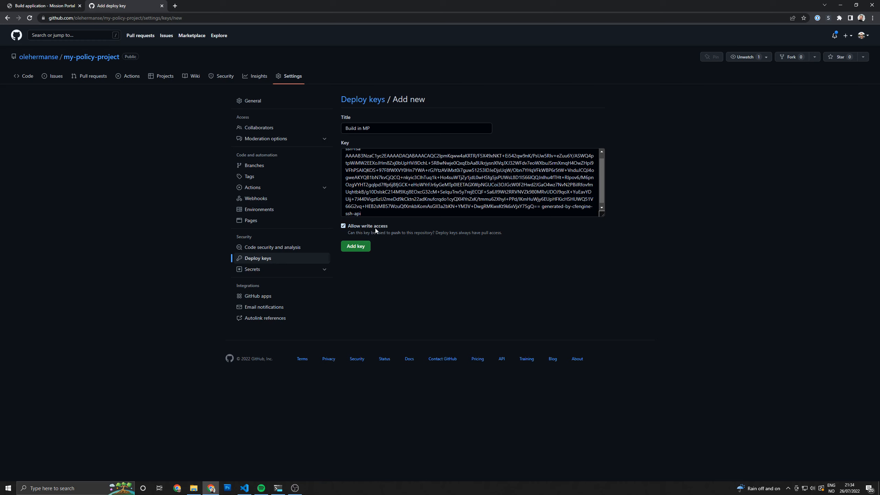
pyautogui.click(359, 249)
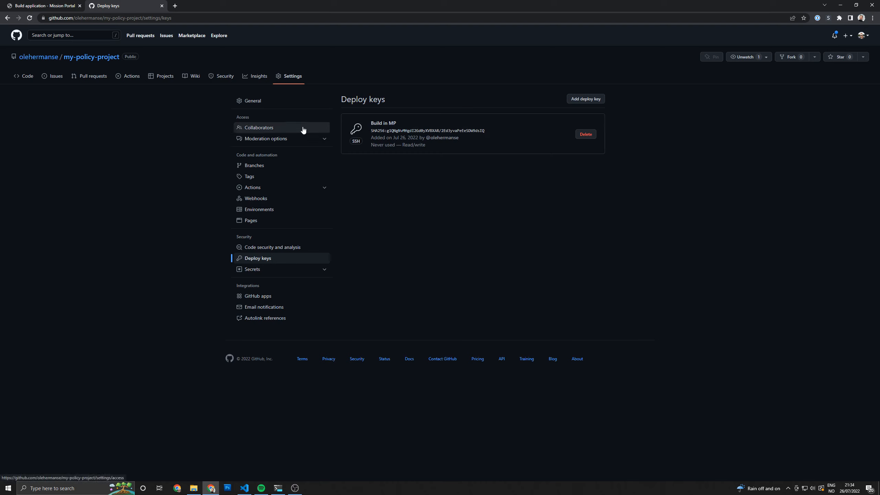
# Return to Mission Portal, close the SSH key dialog, and save the new Build project
pyautogui.click(30, 77)
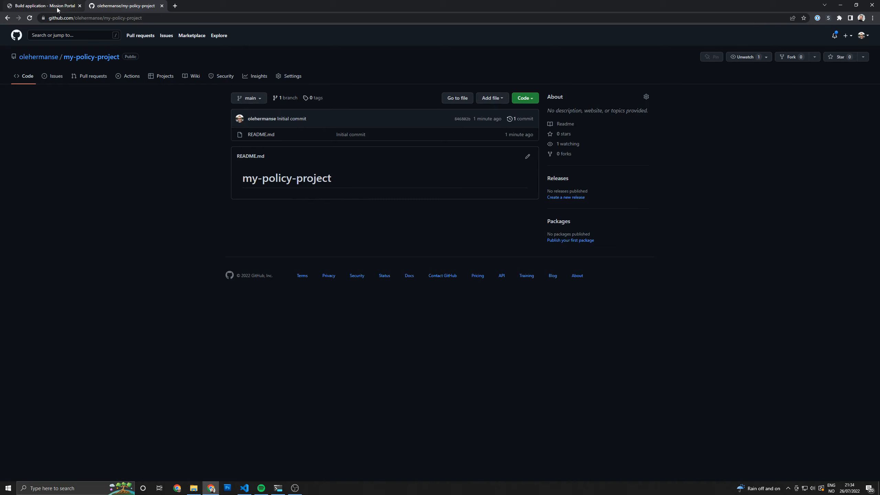
pyautogui.click(41, 5)
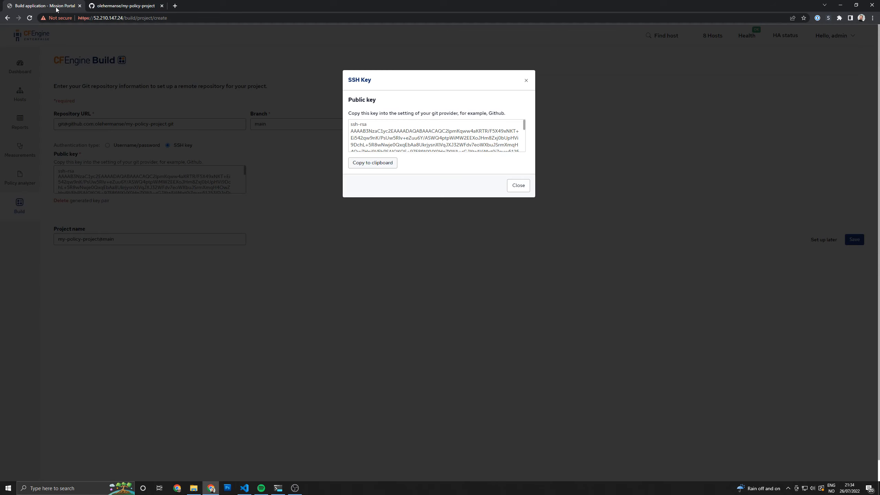
pyautogui.click(518, 186)
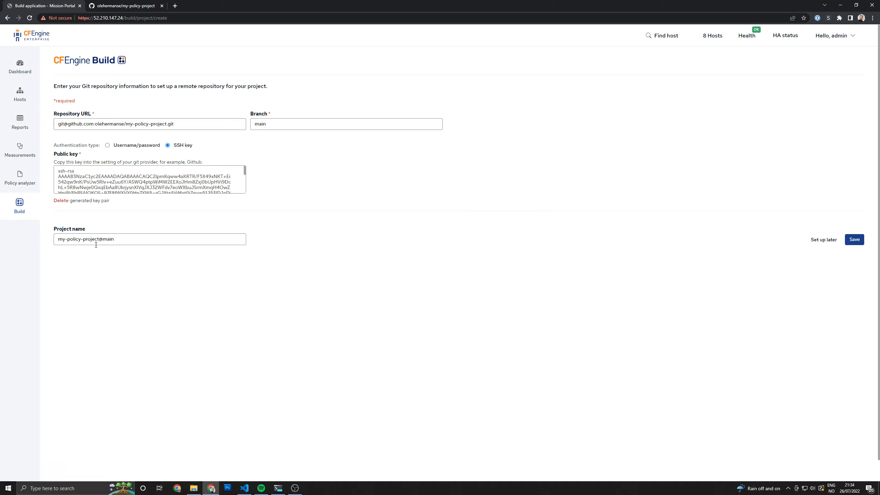
pyautogui.click(852, 244)
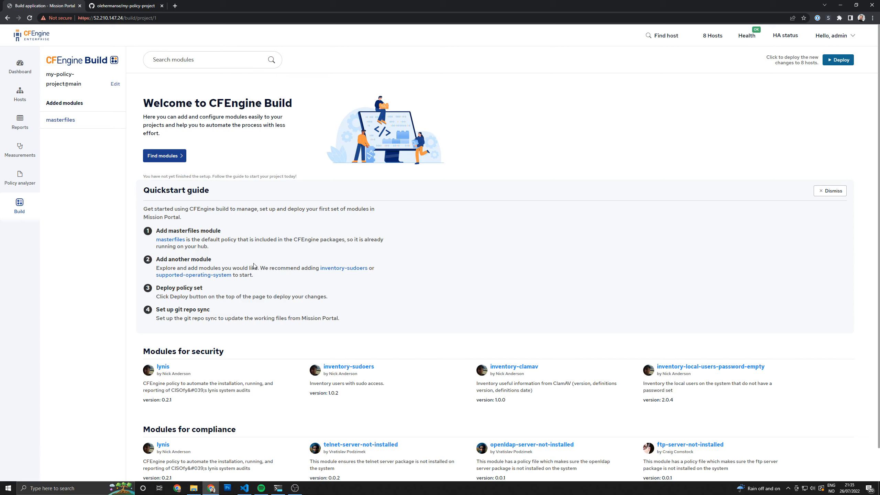
# Open the recommended inventory-sudoers module, review its description, and add it to the project
pyautogui.click(342, 269)
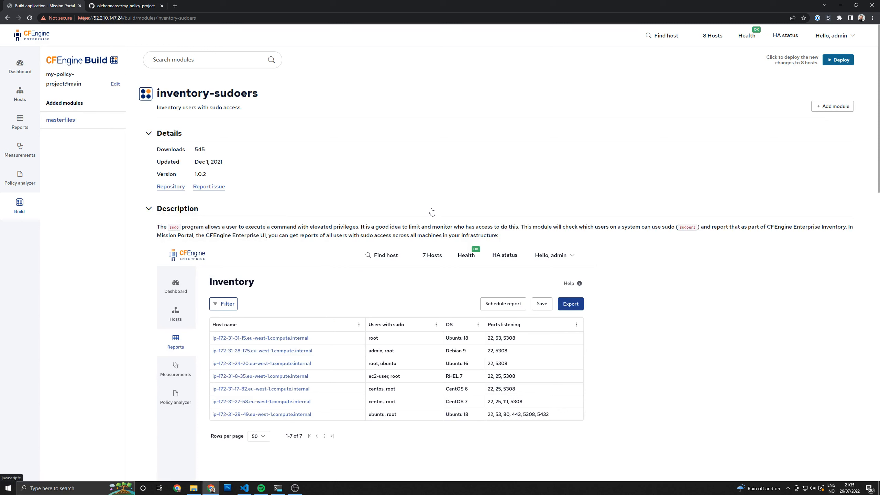
pyautogui.scroll(-5, 668, 277)
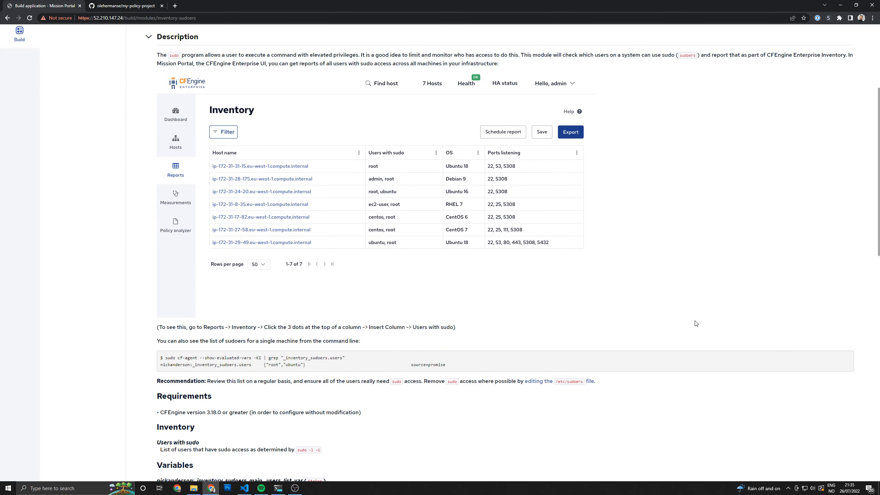
pyautogui.scroll(5, 696, 324)
pyautogui.click(833, 108)
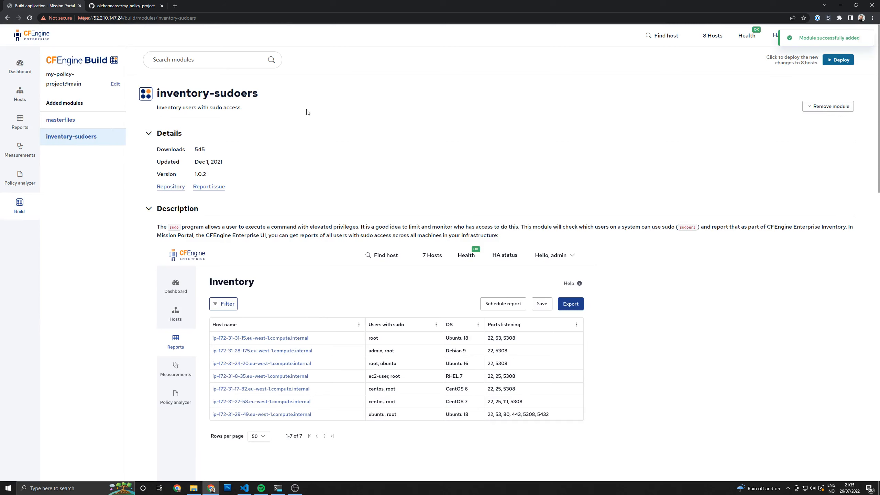
# Deploy the project from the Build overview, choosing to push and deploy to this hub, and dismiss the quickstart guide
pyautogui.click(71, 62)
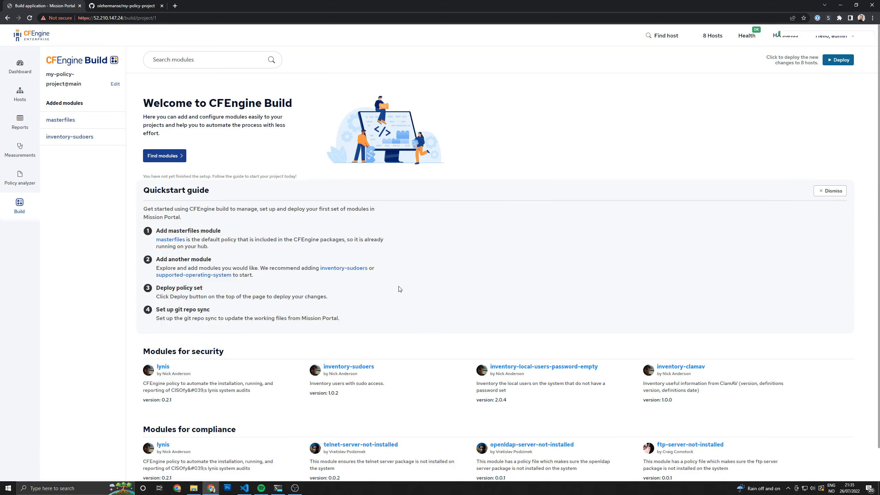
pyautogui.click(840, 61)
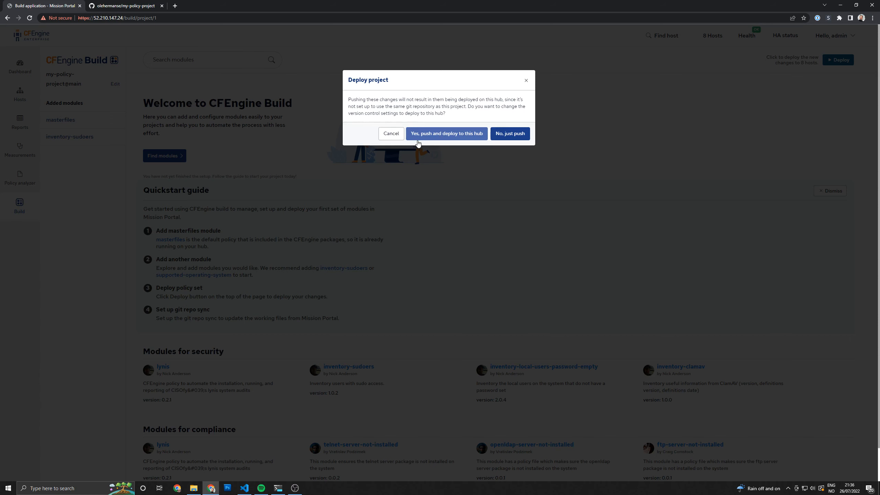
pyautogui.click(467, 137)
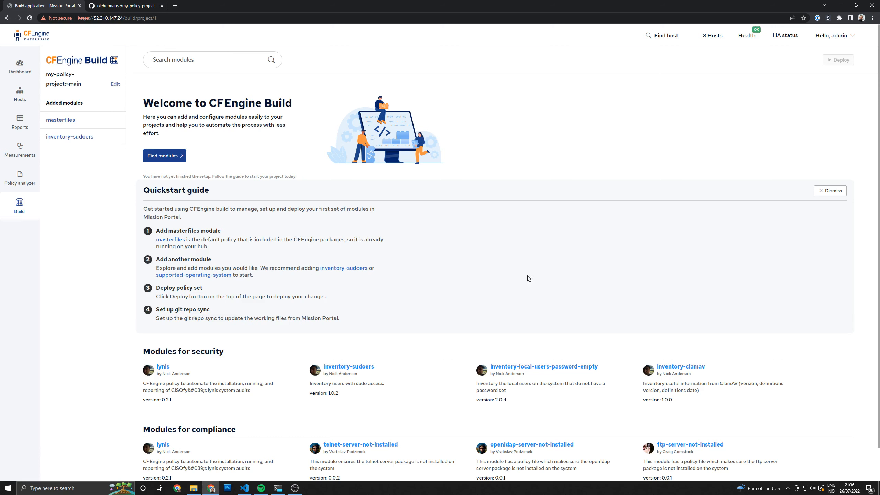
pyautogui.click(833, 191)
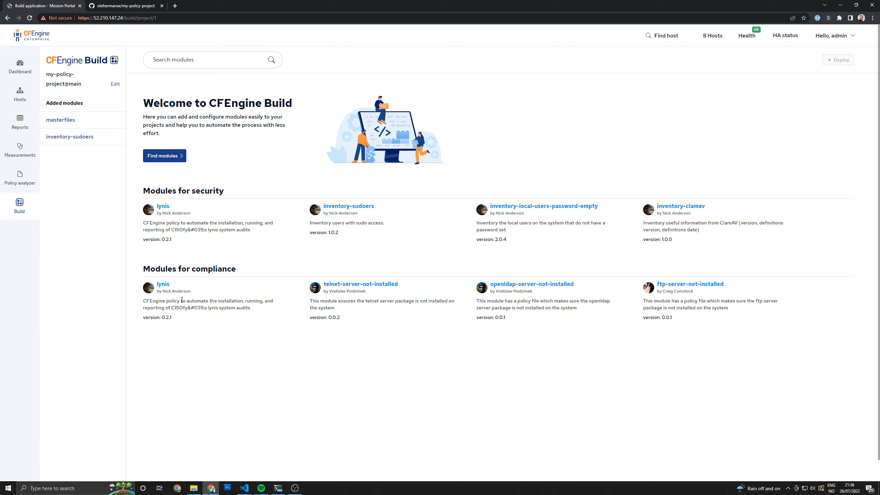
# Add the telnet-server-not-installed compliance module to the project and return to the Build overview
pyautogui.click(383, 285)
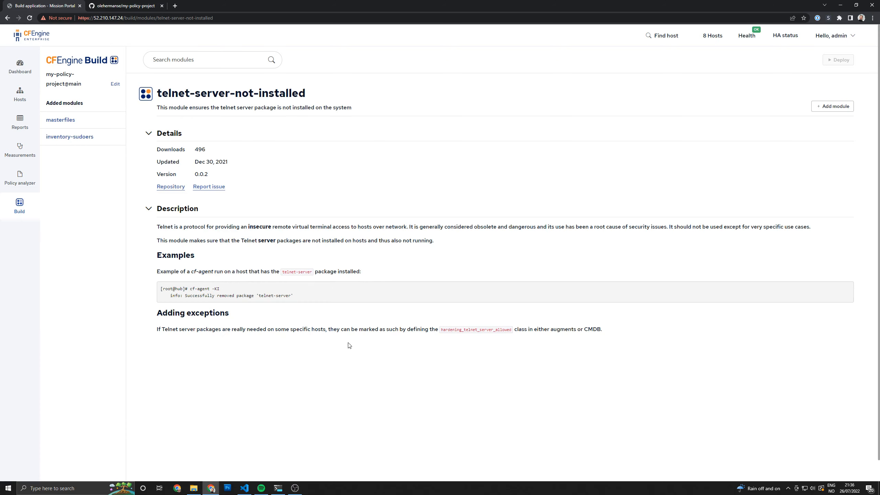
pyautogui.click(833, 106)
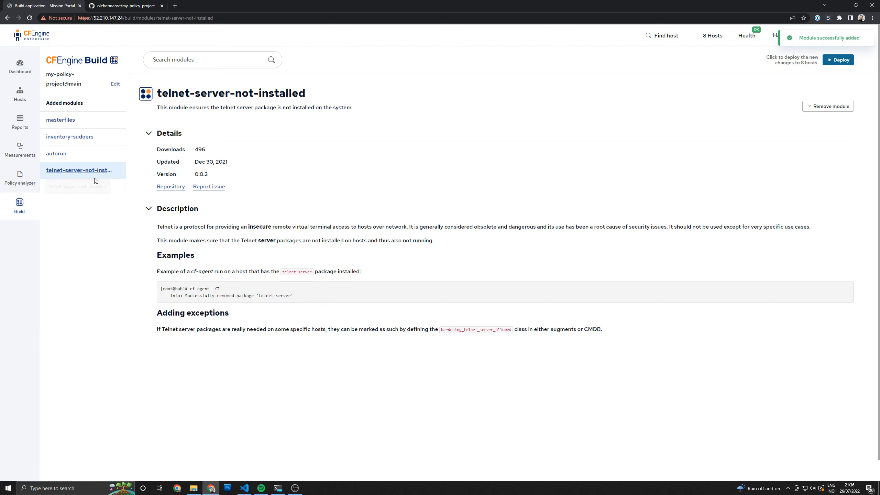
pyautogui.click(77, 64)
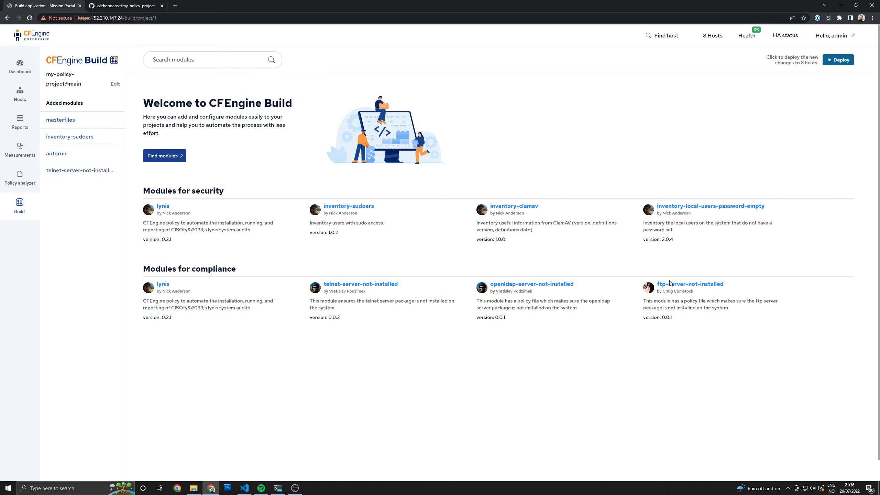
# Open the ftp-server-not-installed compliance module and add it to the project
pyautogui.click(681, 285)
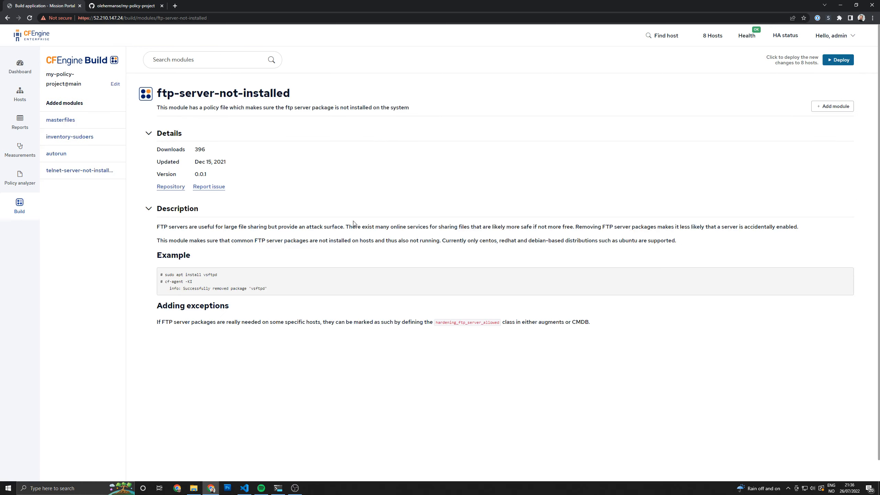
pyautogui.click(838, 106)
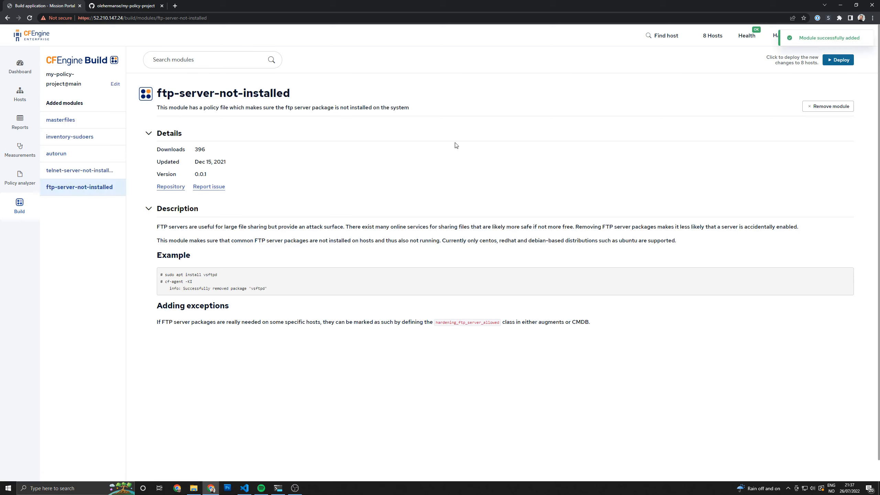
# Search the Build modules for "compliance" and add the compliance-report-os-is-vendor-supported module to the project
pyautogui.click(200, 61)
pyautogui.write('c')
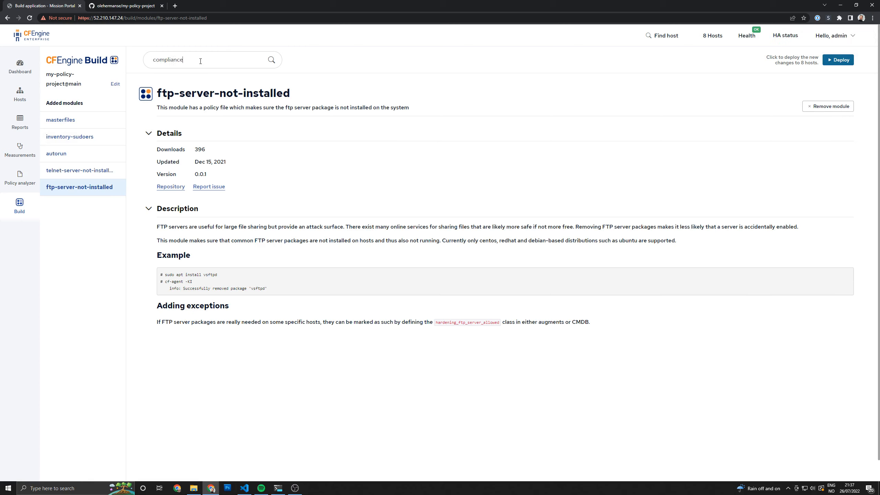
pyautogui.write('ompliance')
pyautogui.press('Return')
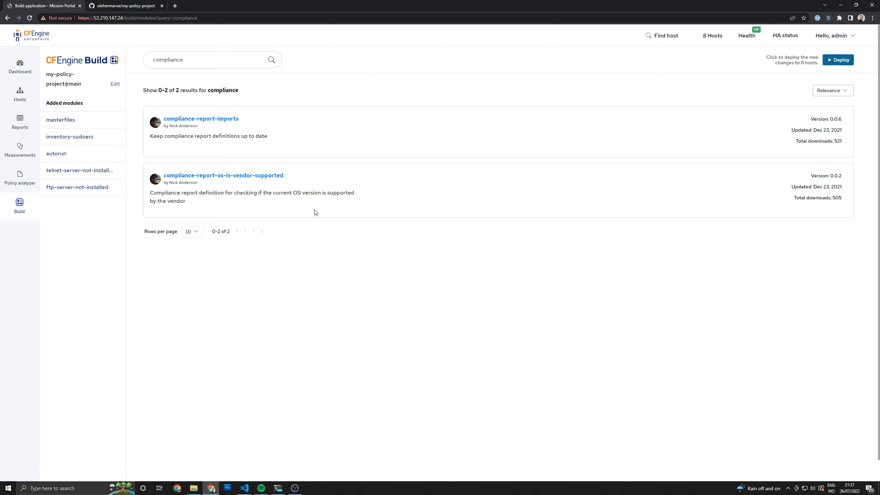
pyautogui.click(241, 177)
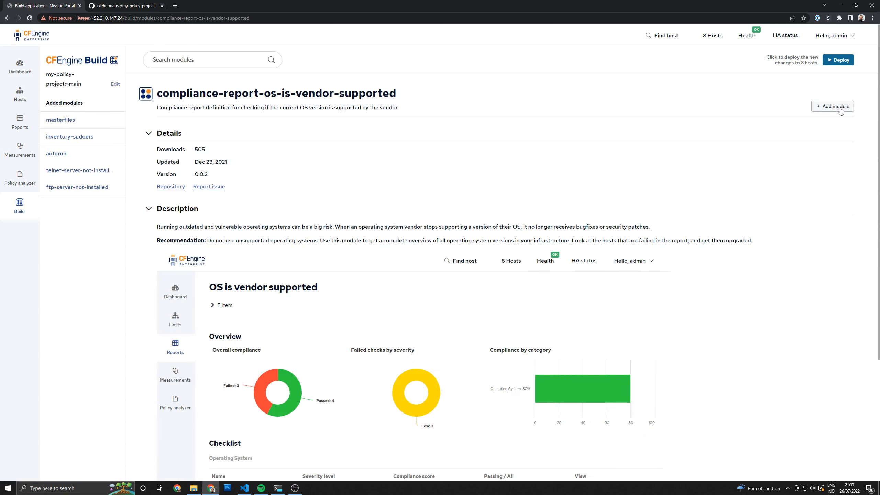
pyautogui.click(840, 111)
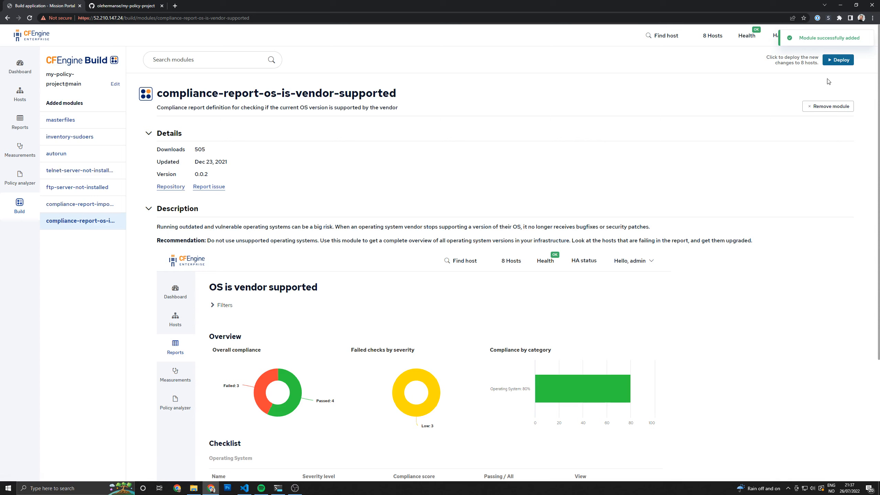
# Deploy the project with its newly added modules to the hosts
pyautogui.click(839, 61)
pyautogui.click(838, 60)
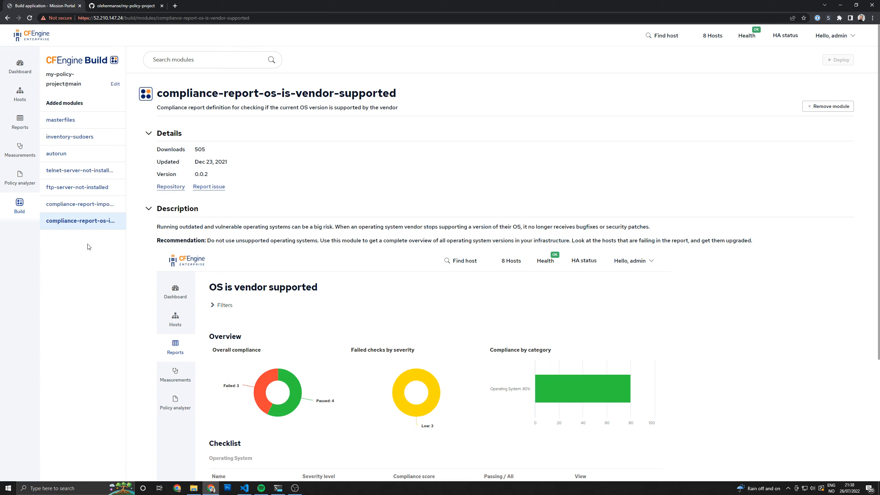
# Switch to the my-policy-project repository on GitHub, refresh it, and review the commit history of the main branch
pyautogui.click(135, 6)
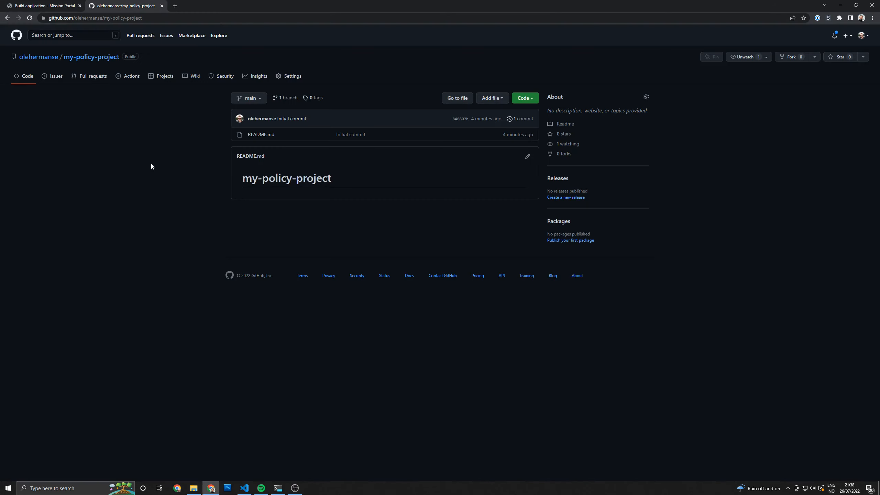
pyautogui.click(30, 18)
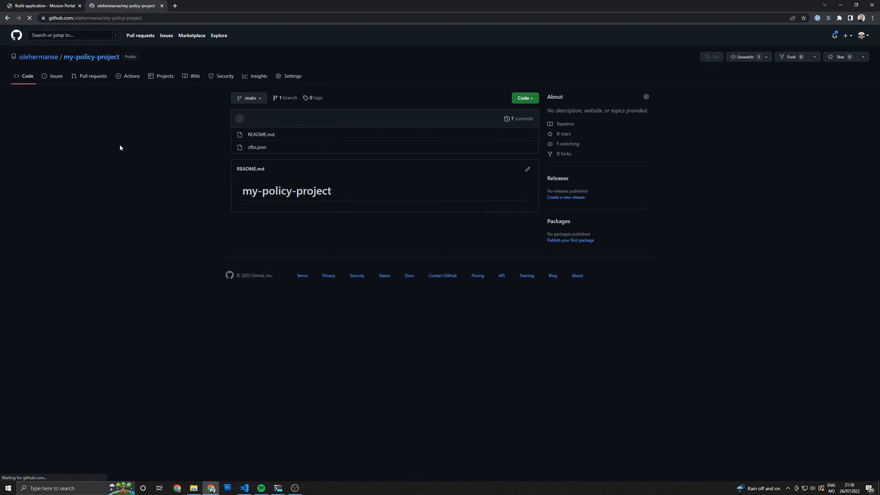
pyautogui.click(528, 121)
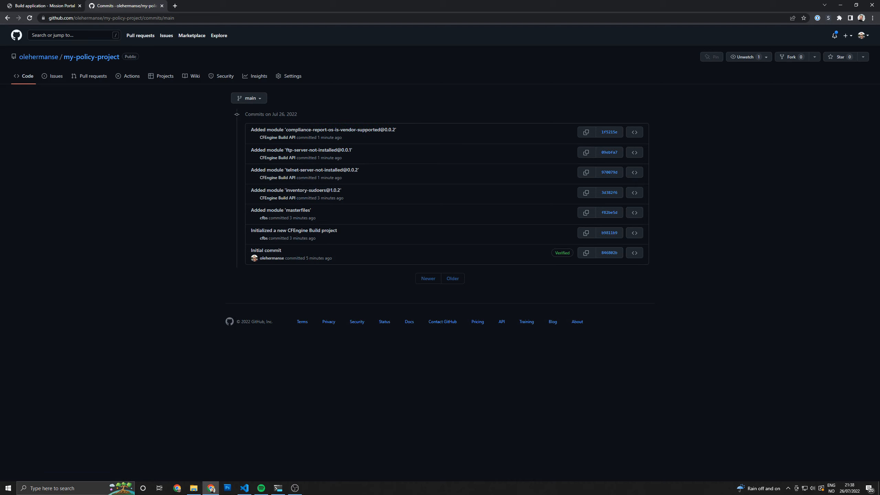
# Return to Mission Portal and insert a Users with sudo column after Memory size in the Inventory report
pyautogui.click(45, 5)
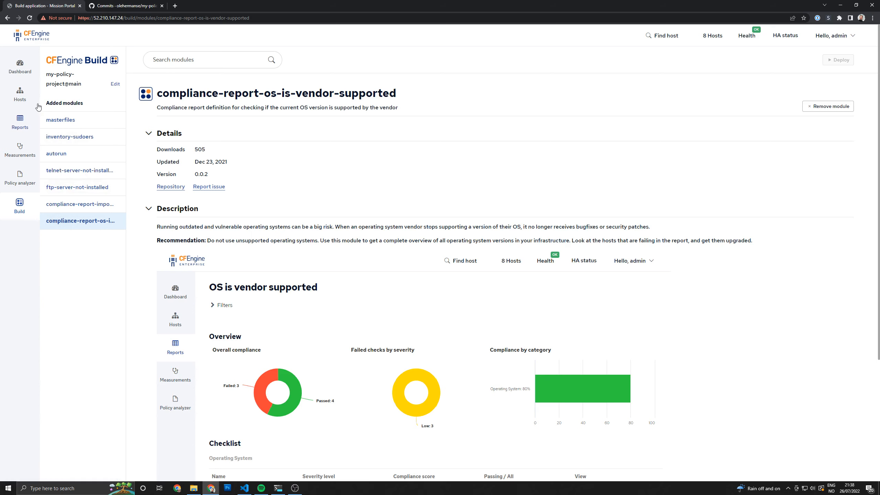
pyautogui.click(19, 127)
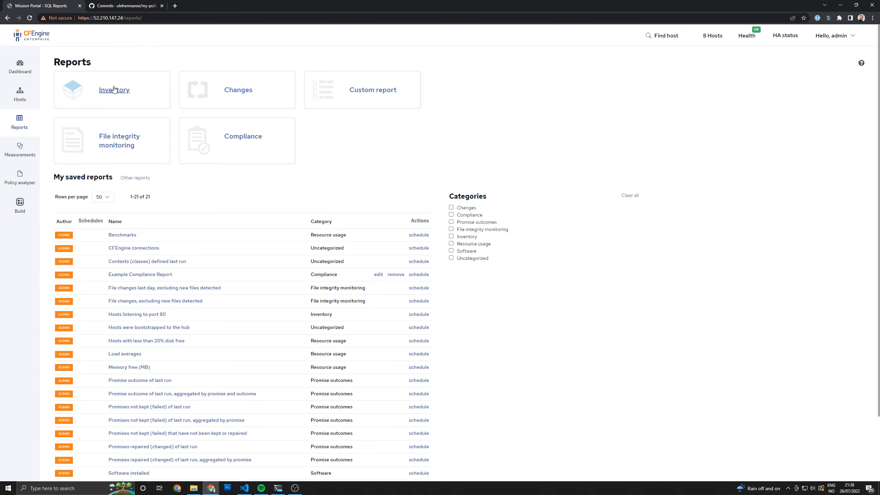
pyautogui.click(114, 90)
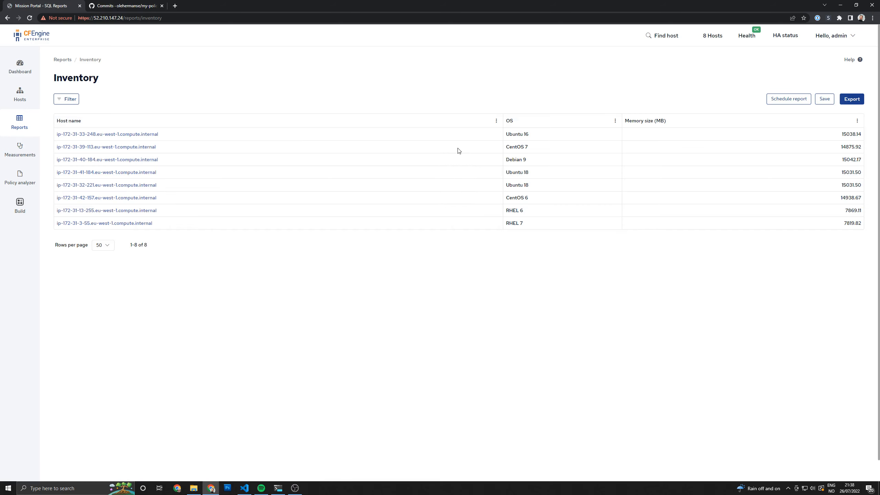
pyautogui.click(857, 121)
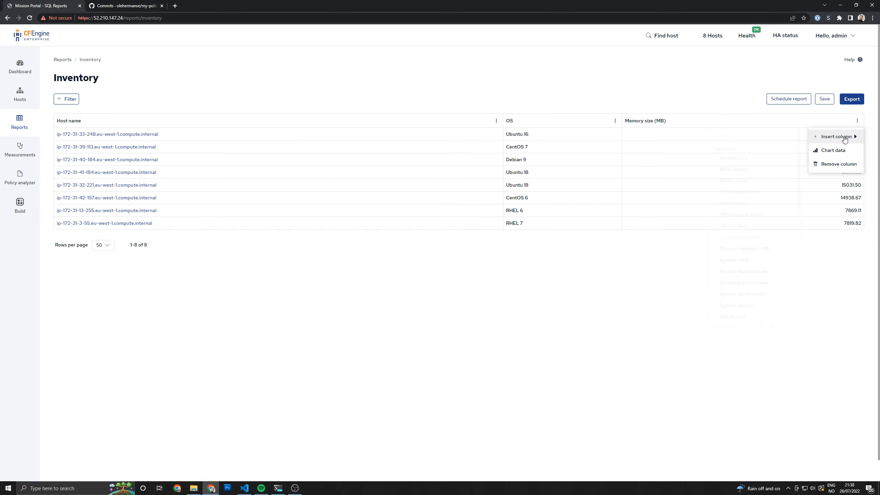
pyautogui.moveTo(842, 137)
pyautogui.scroll(-10, 761, 162)
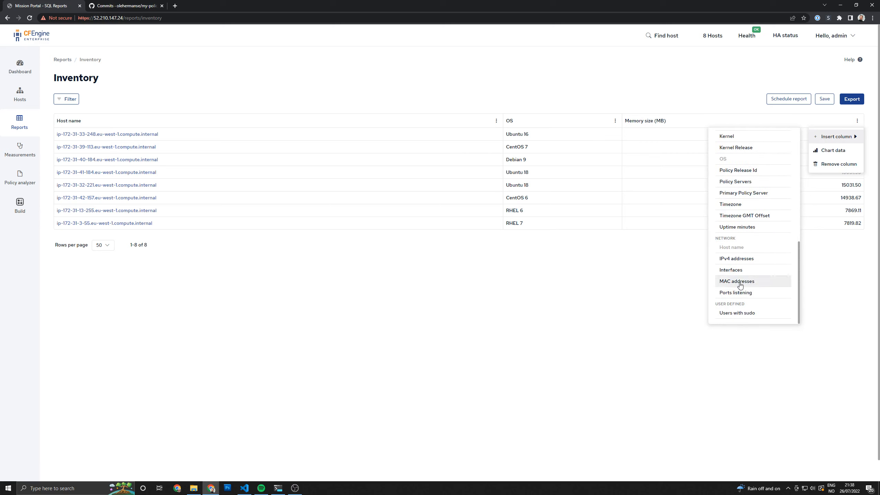
pyautogui.click(736, 318)
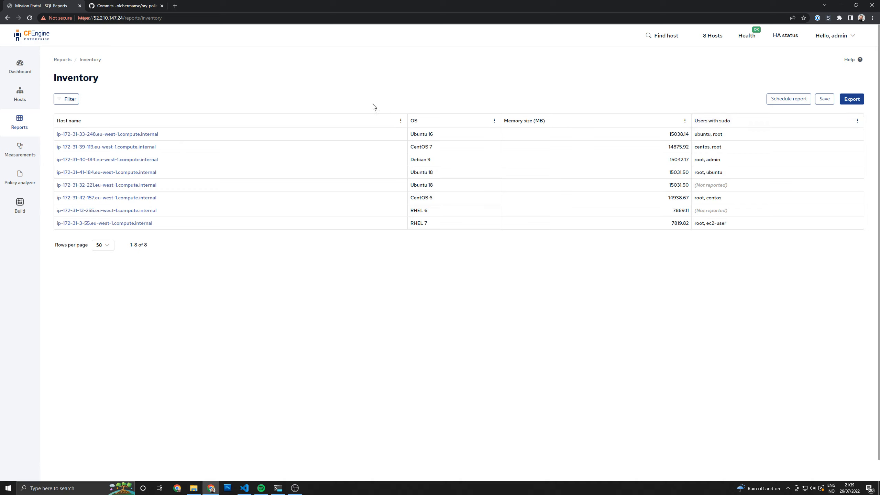
# Return to the Build application from the Inventory report
pyautogui.click(19, 206)
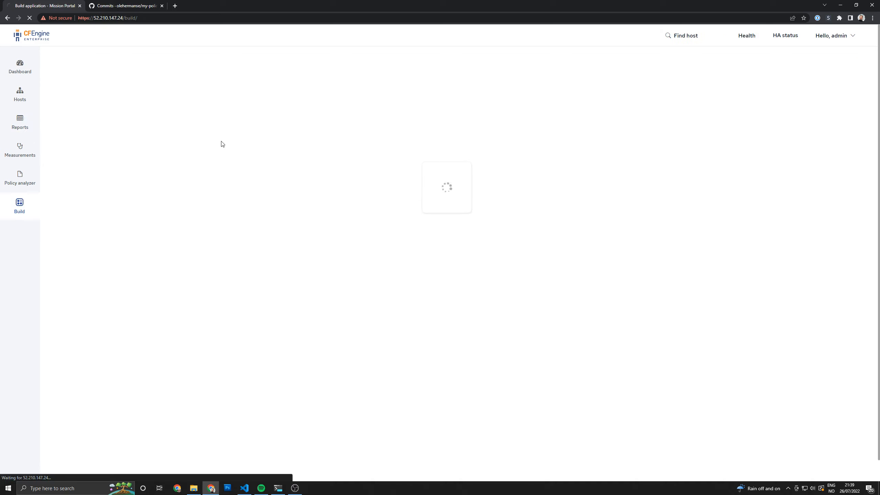